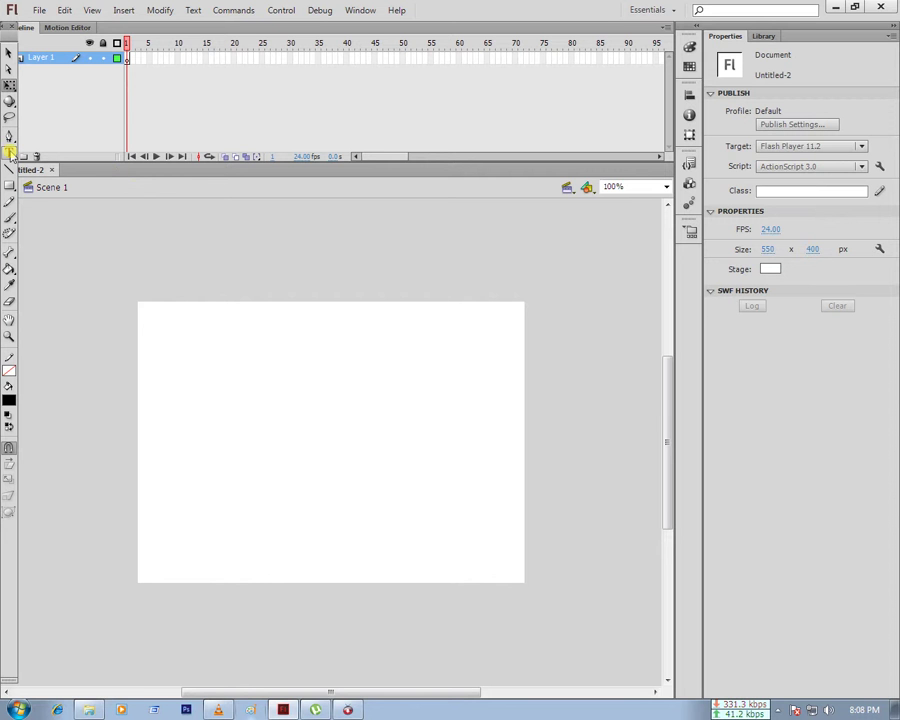
Select frame 1 of Layer 1 and choose the Text tool.
{"action": "left_click", "coordinate": [128, 58]}
{"action": "left_click", "coordinate": [9, 152]}
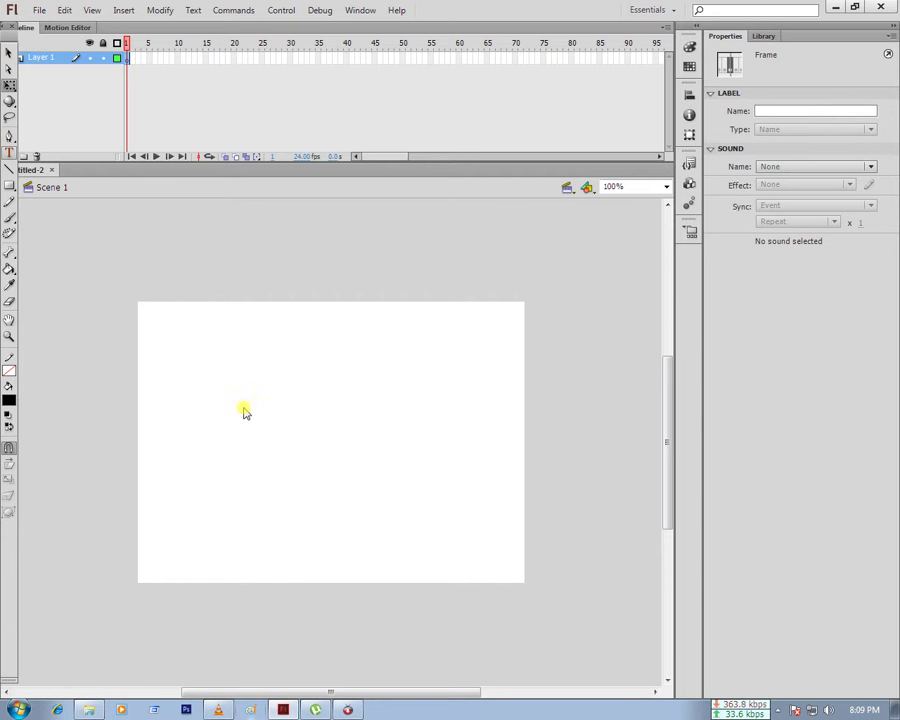
{"action": "left_click", "coordinate": [9, 152]}
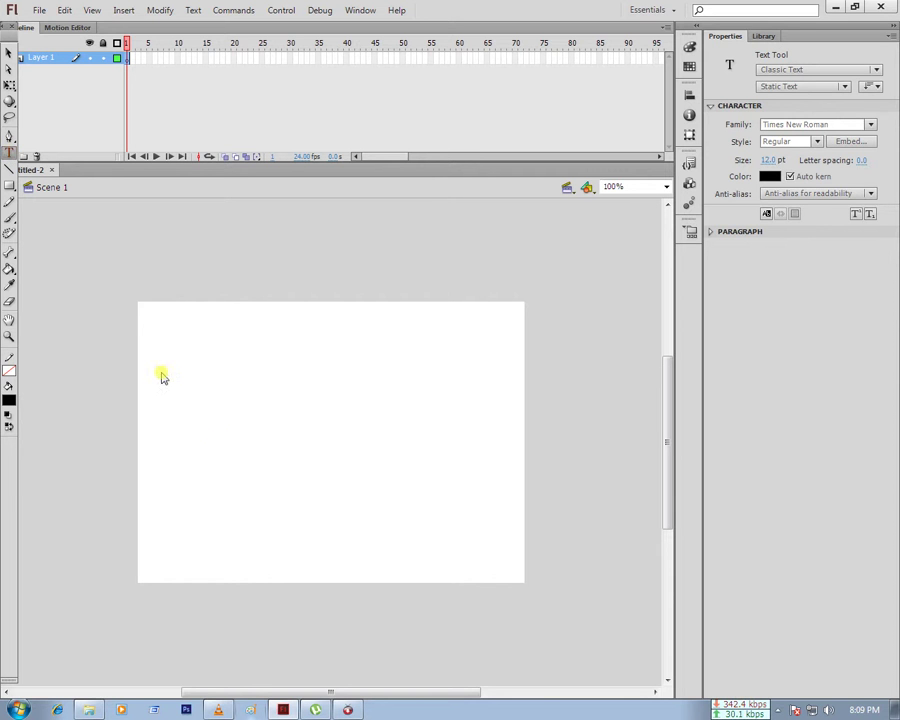
Create a text box on the stage containing the word 'tutorial'.
{"action": "left_click", "coordinate": [249, 430]}
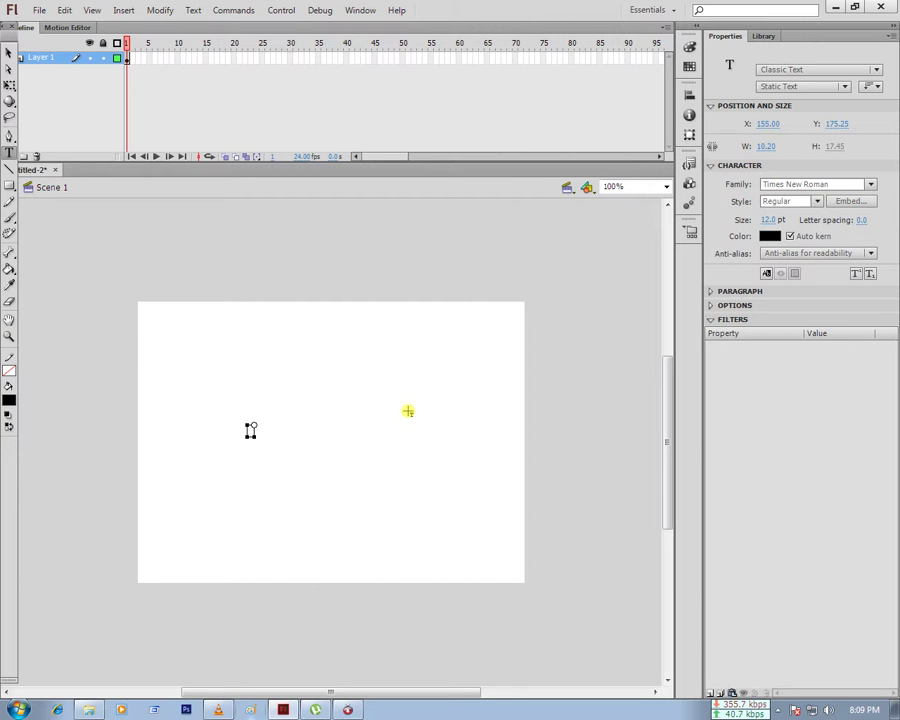
{"action": "type", "text": "m"}
{"action": "key", "text": "BackSpace"}
{"action": "type", "text": "tuto"}
{"action": "type", "text": "ri"}
{"action": "type", "text": "al"}
Set the 'tutorial' text size to 200 pt.
{"action": "key", "text": "ctrl+a"}
{"action": "left_click", "coordinate": [780, 219]}
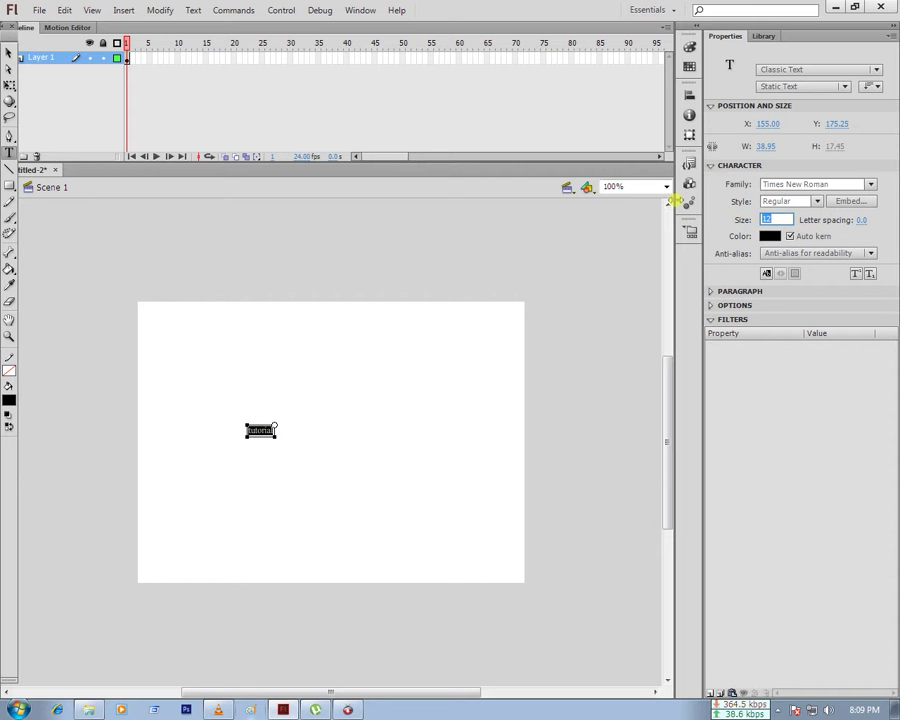
{"action": "type", "text": "20"}
{"action": "type", "text": "0"}
{"action": "key", "text": "Return"}
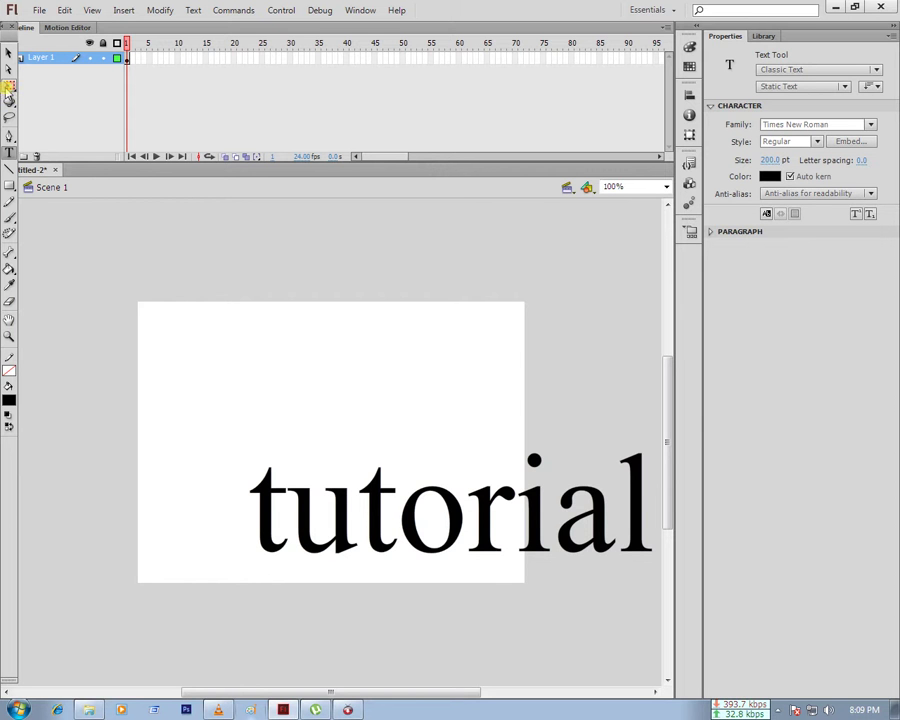
Move the word 'tutorial' to the centre of the stage with Free Transform.
{"action": "left_click", "coordinate": [9, 85]}
{"action": "left_click", "coordinate": [153, 330]}
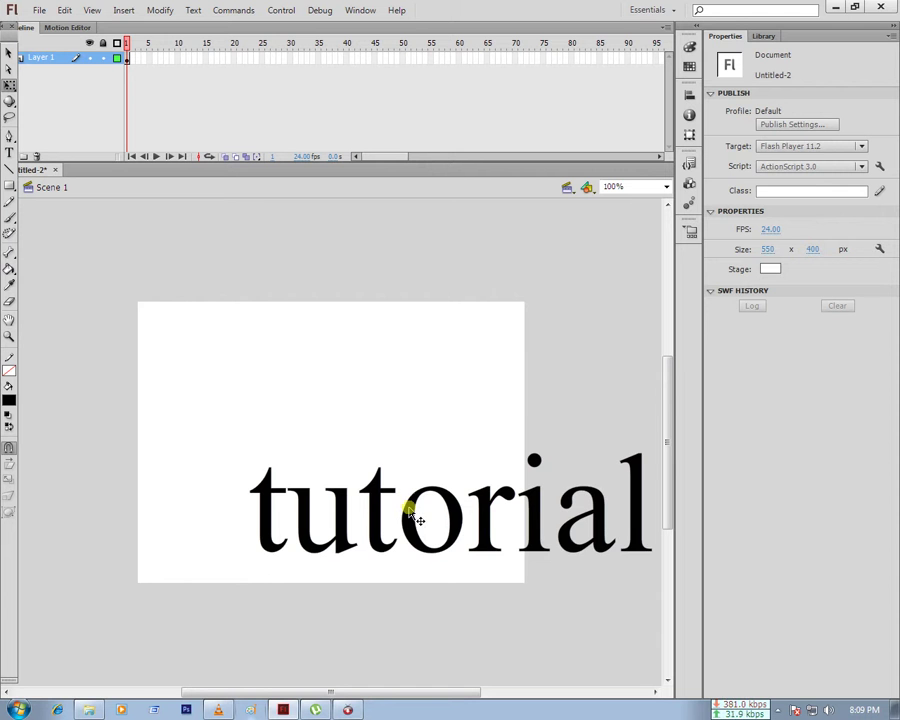
{"action": "mouse_move", "coordinate": [415, 517]}
{"action": "left_mouse_down"}
{"action": "mouse_move", "coordinate": [322, 430]}
{"action": "mouse_move", "coordinate": [289, 414]}
{"action": "left_mouse_up"}
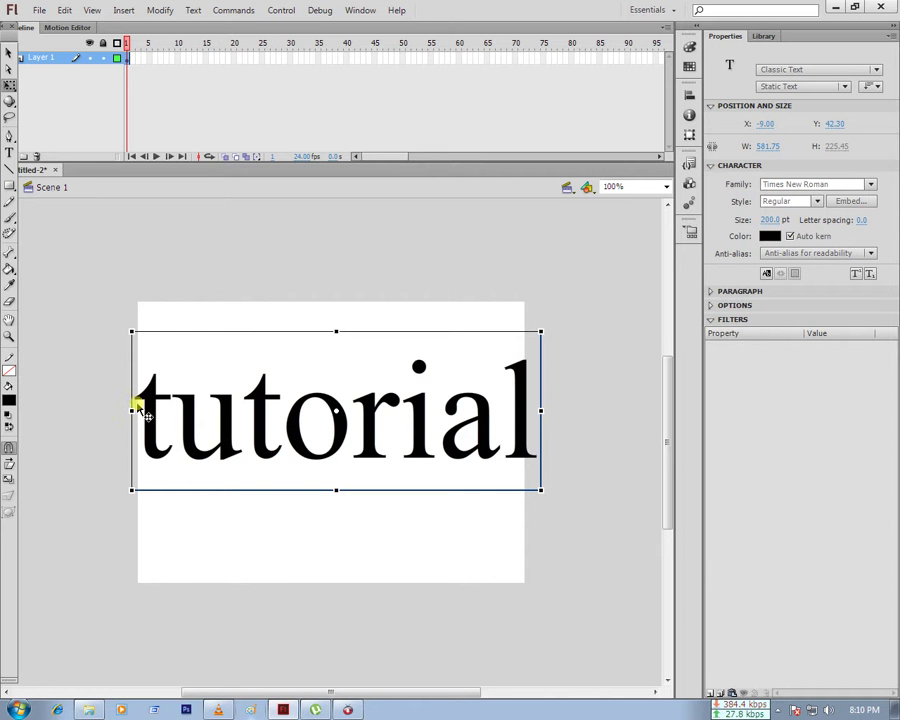
Colour the text brown #996600 and break it apart into separate letters.
{"action": "left_click", "coordinate": [11, 152]}
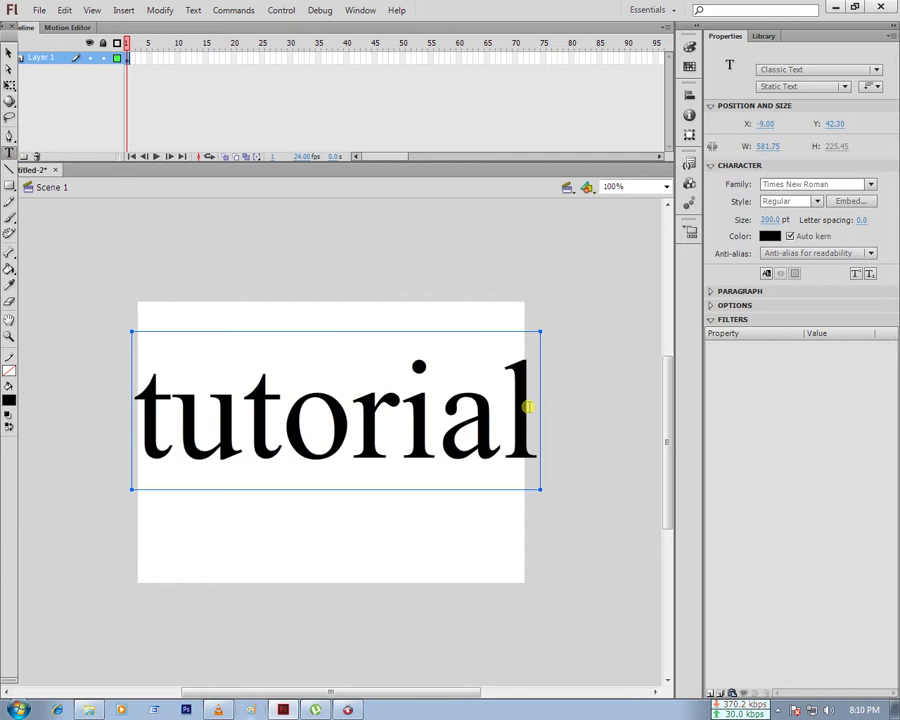
{"action": "left_click_drag", "start_coordinate": [527, 406], "coordinate": [161, 403]}
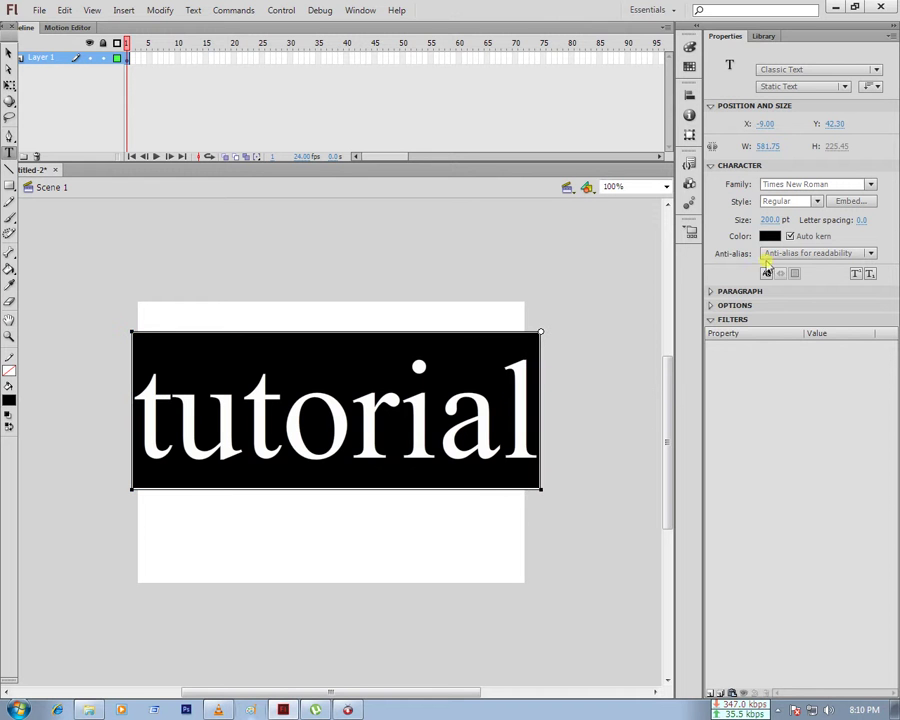
{"action": "left_click", "coordinate": [769, 236]}
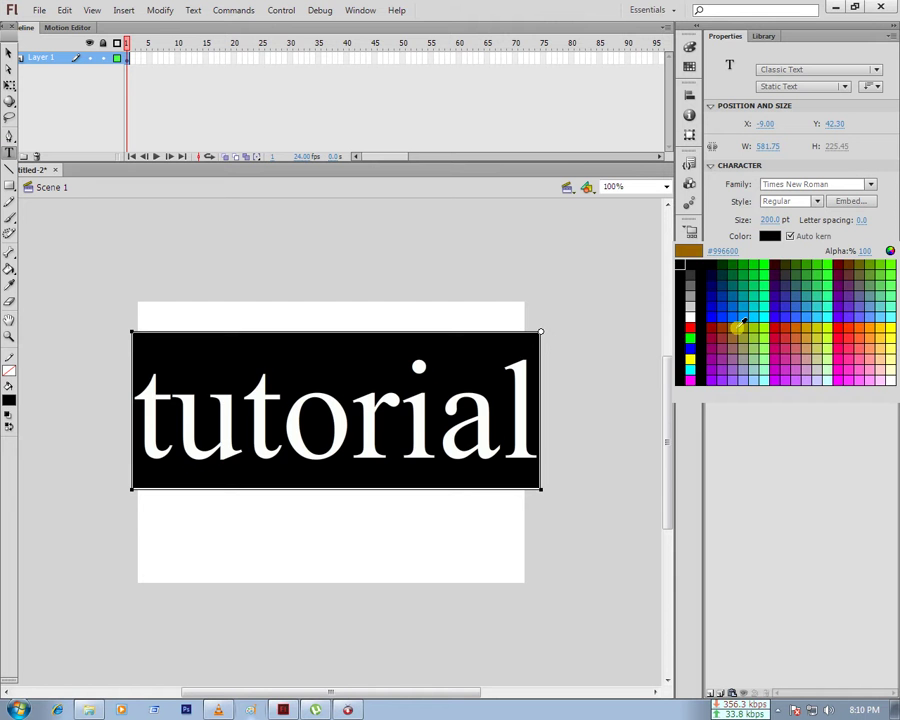
{"action": "left_click", "coordinate": [743, 321]}
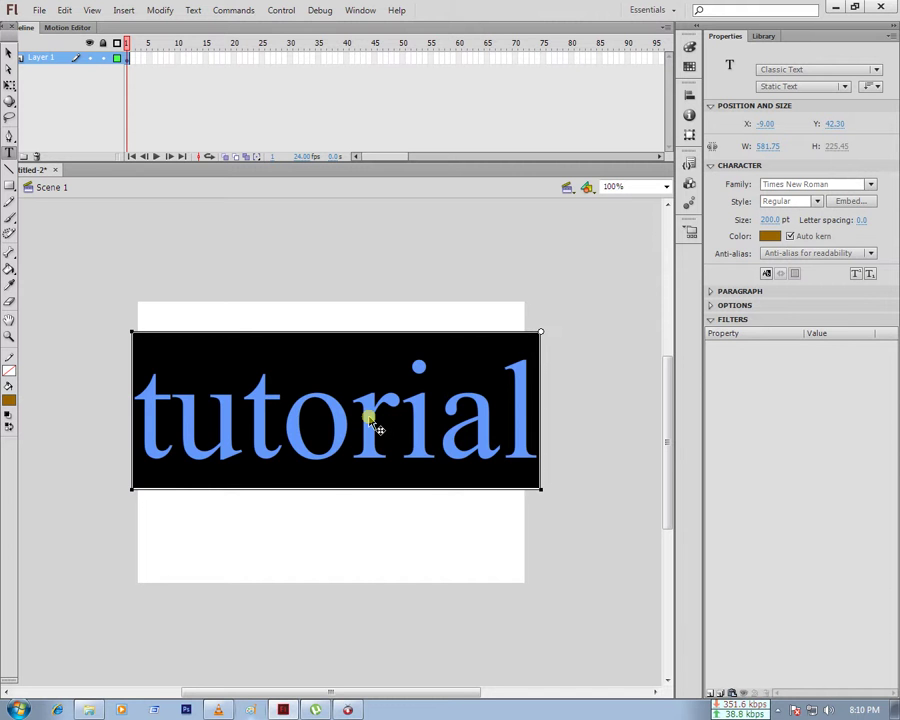
{"action": "key", "text": "ctrl+b"}
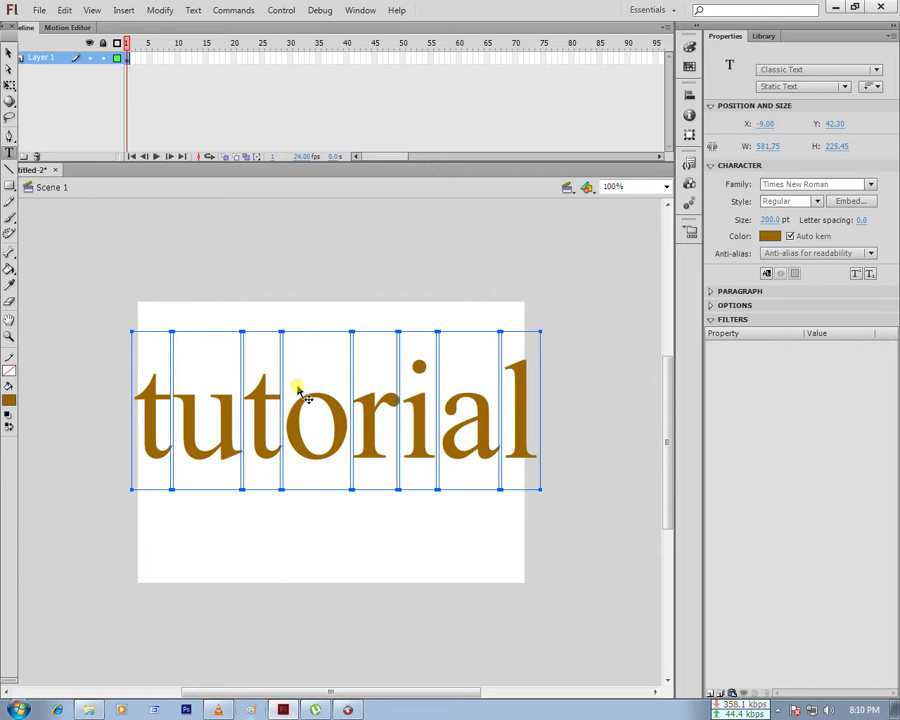
Break the separate letters apart again into plain #996600 fill shapes.
{"action": "key", "text": "ctrl+b"}
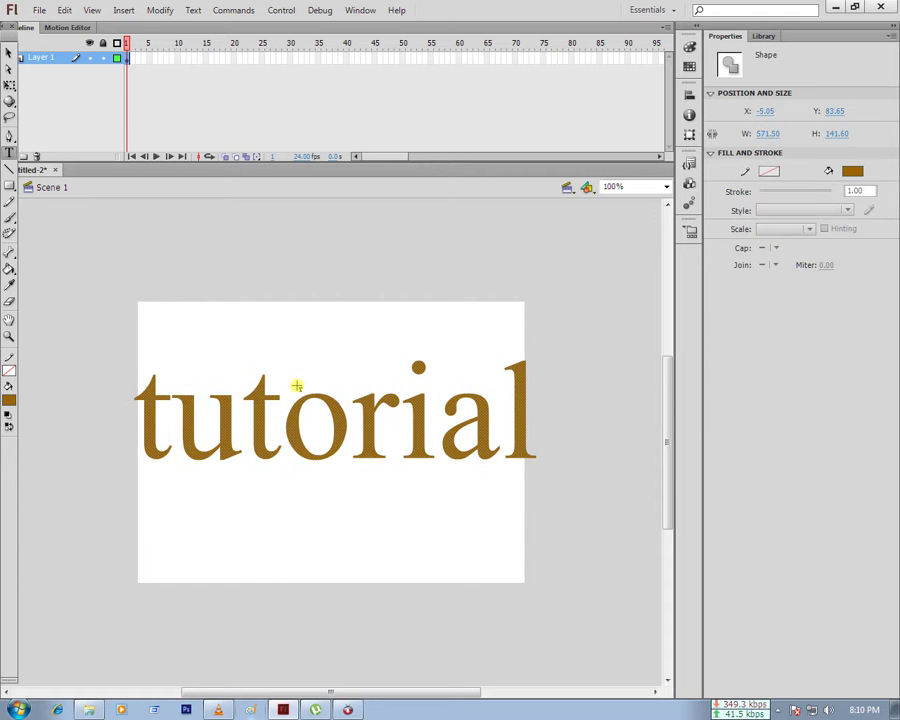
{"action": "key", "text": "ctrl+z"}
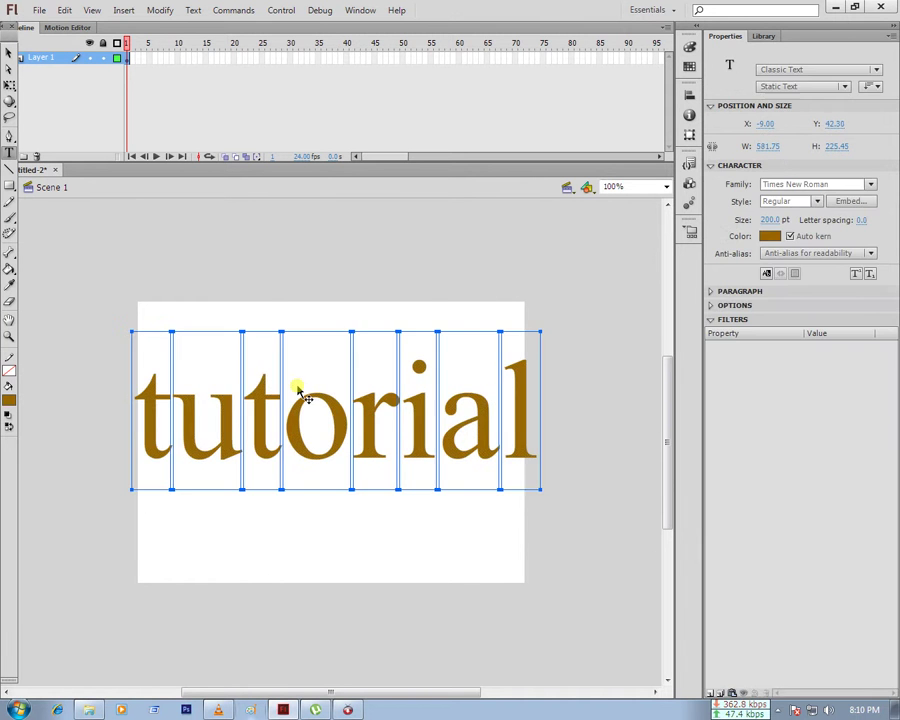
{"action": "key", "text": "ctrl+z"}
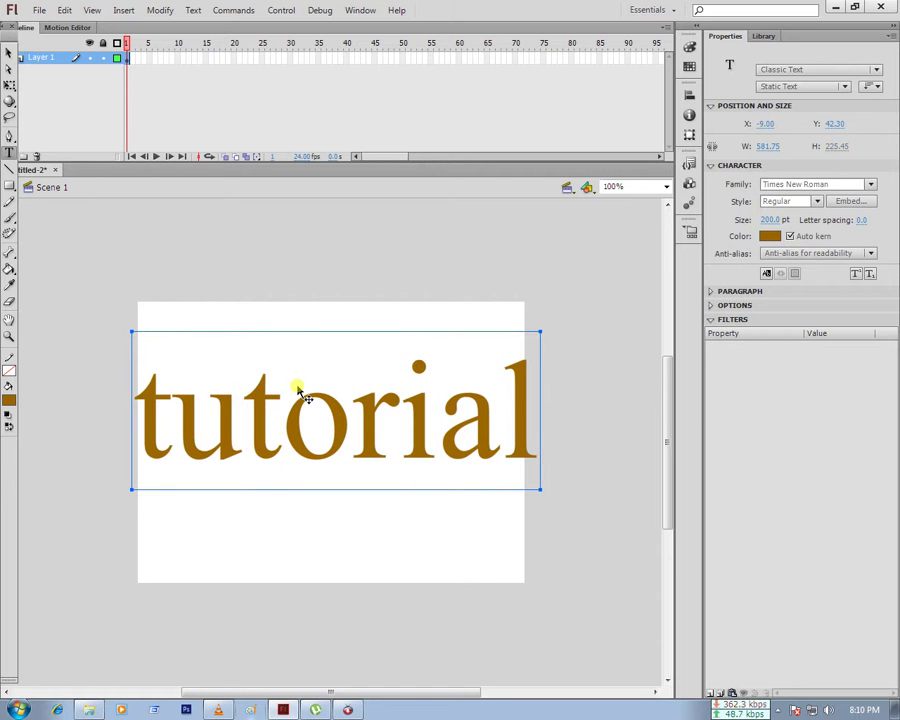
{"action": "key", "text": "ctrl+b"}
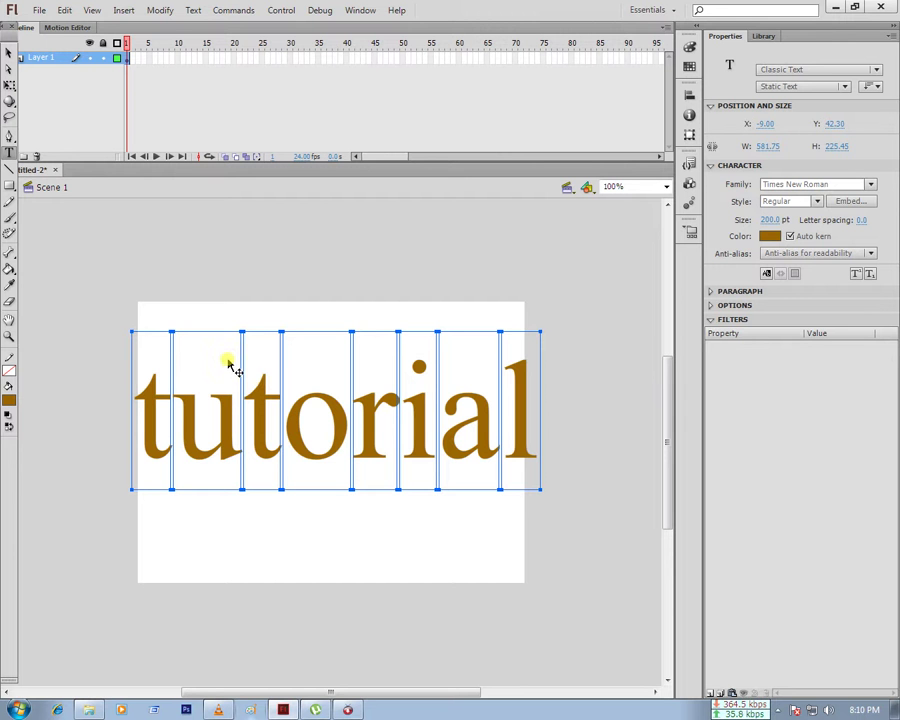
{"action": "key", "text": "ctrl+b"}
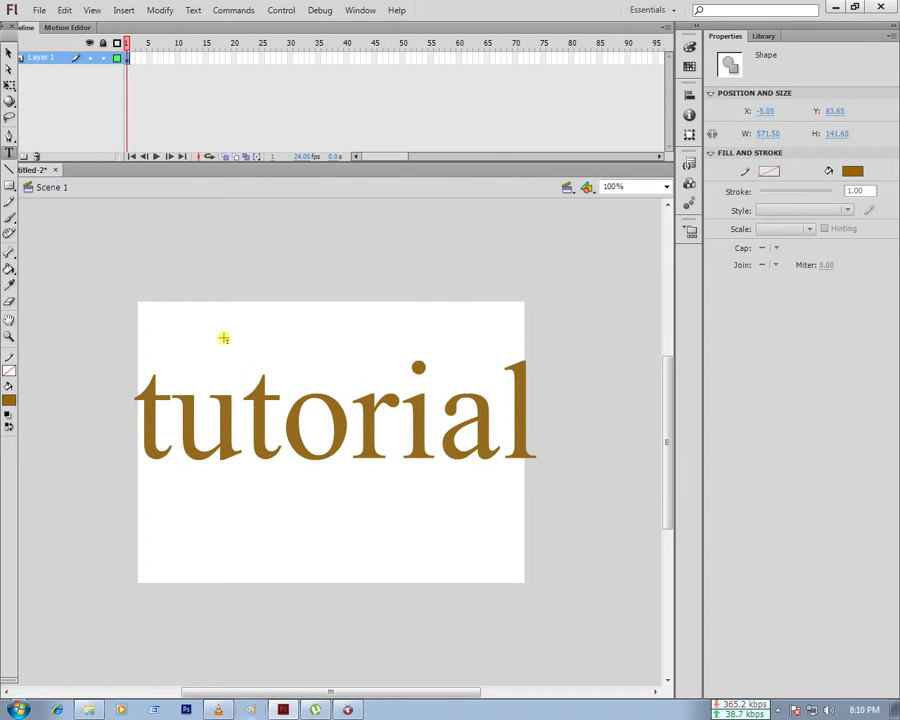
Apply the blue-yellow gradient preset as the fill of the letter shapes.
{"action": "left_click", "coordinate": [9, 400]}
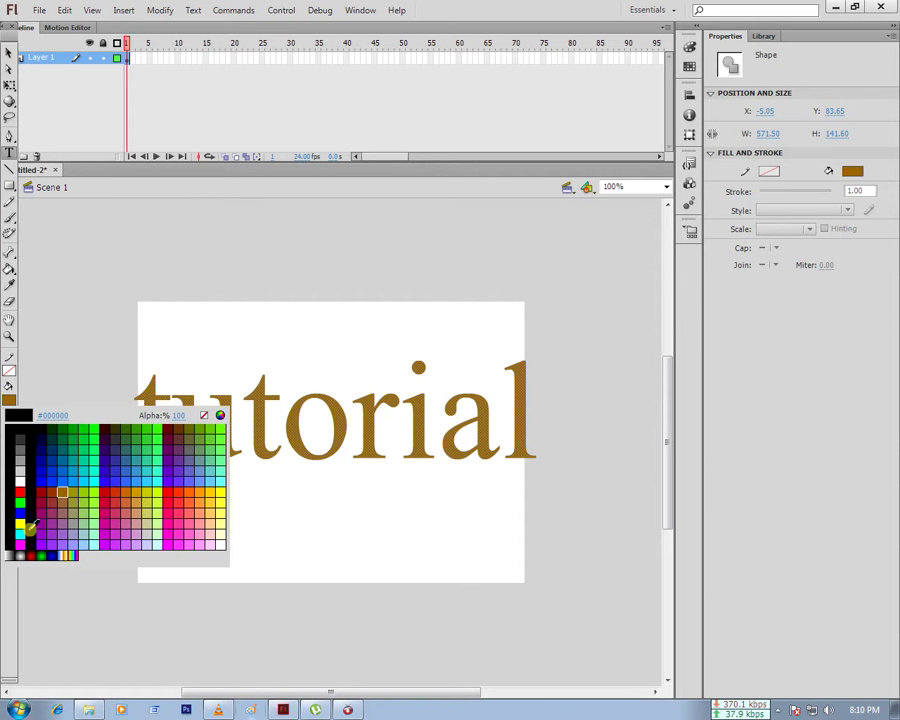
{"action": "left_click", "coordinate": [74, 550]}
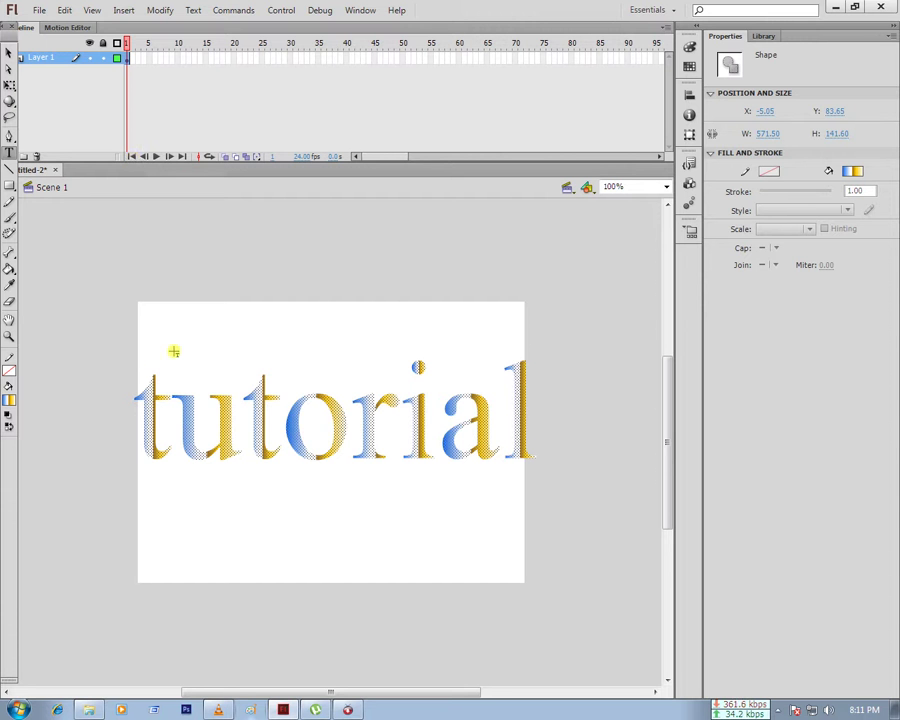
{"action": "key", "text": "t"}
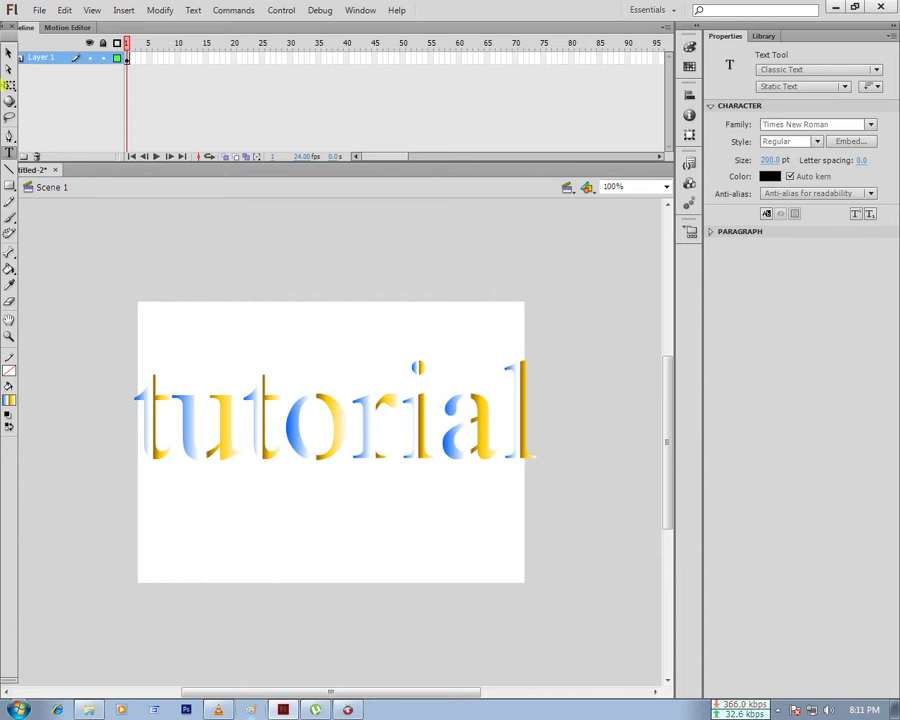
Narrow the gradient text from both sides to about 514.5 wide.
{"action": "left_click", "coordinate": [8, 86]}
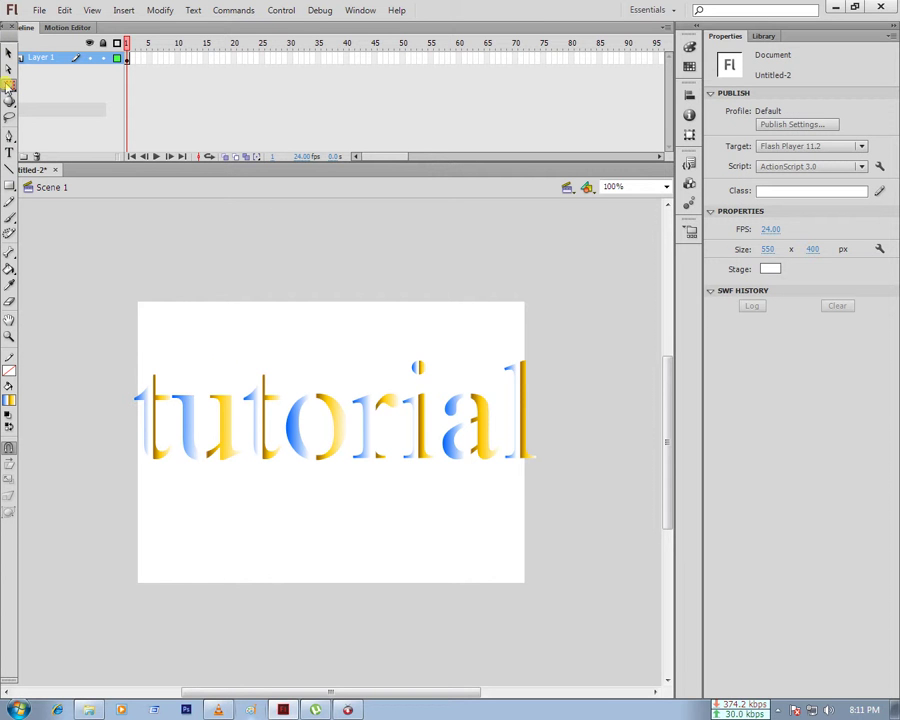
{"action": "left_click", "coordinate": [8, 86]}
{"action": "mouse_move", "coordinate": [123, 350]}
{"action": "left_mouse_down"}
{"action": "mouse_move", "coordinate": [514, 485]}
{"action": "mouse_move", "coordinate": [544, 486]}
{"action": "left_mouse_up"}
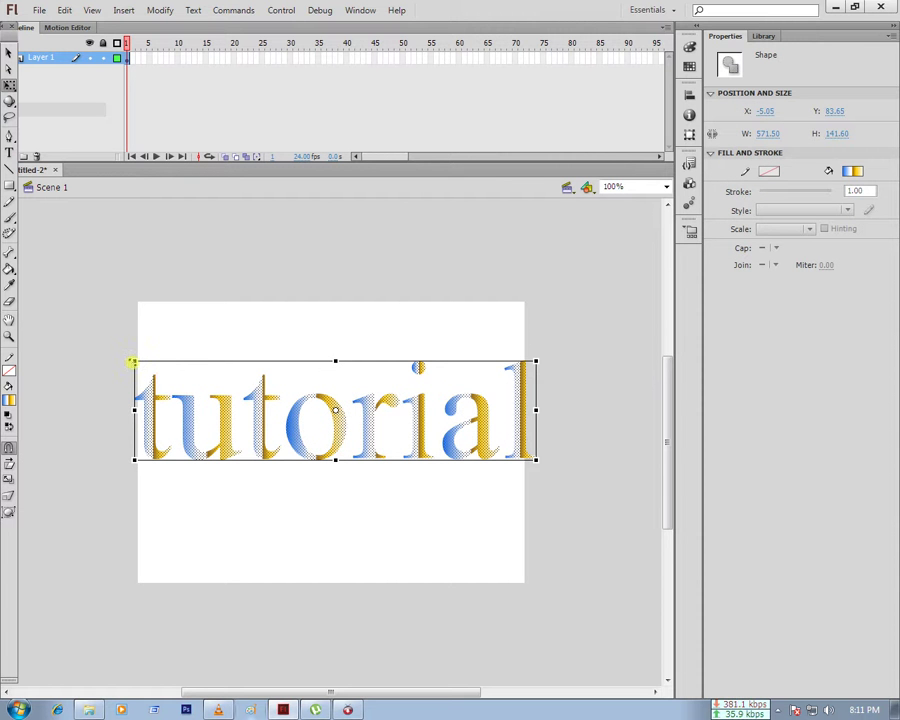
{"action": "left_click_drag", "start_coordinate": [136, 362], "coordinate": [158, 361]}
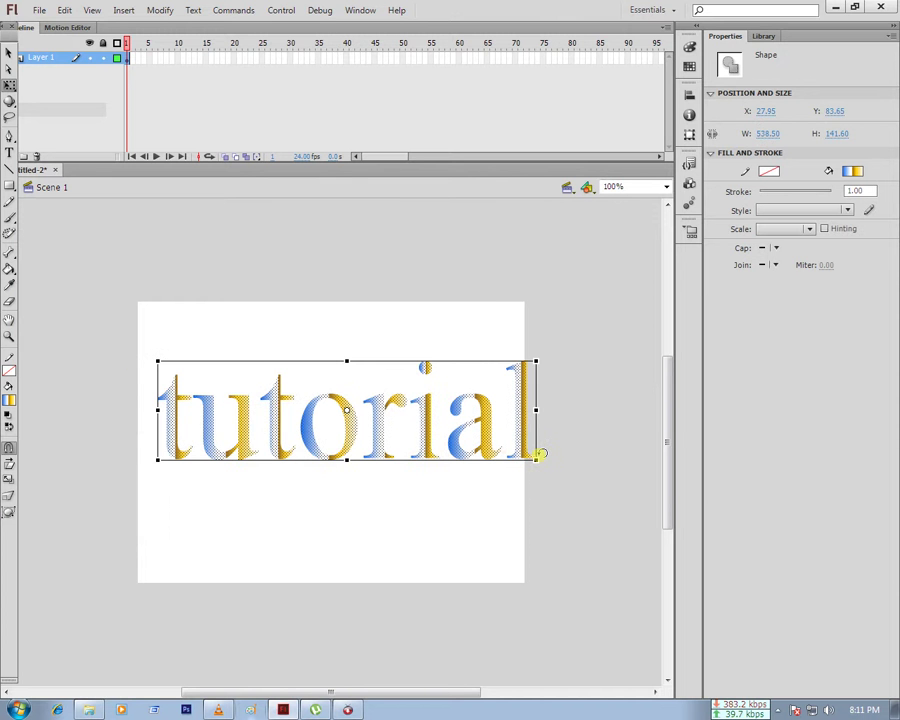
{"action": "left_click_drag", "start_coordinate": [526, 457], "coordinate": [516, 461]}
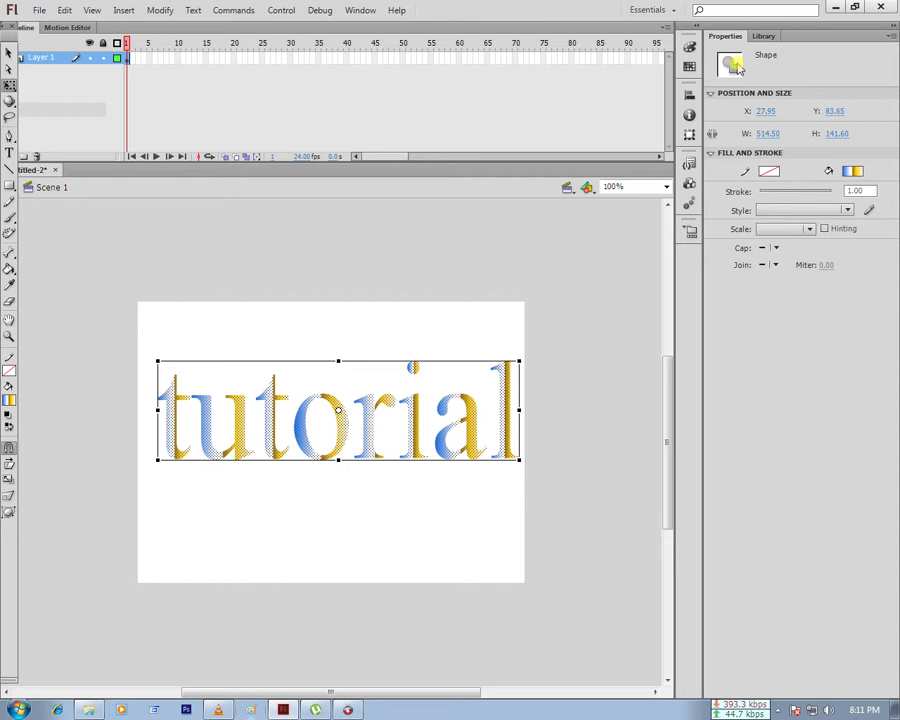
{"action": "right_click", "coordinate": [333, 414]}
Convert the text shapes to a Movie Clip named Symbol 1 and open it for editing.
{"action": "left_click", "coordinate": [396, 385]}
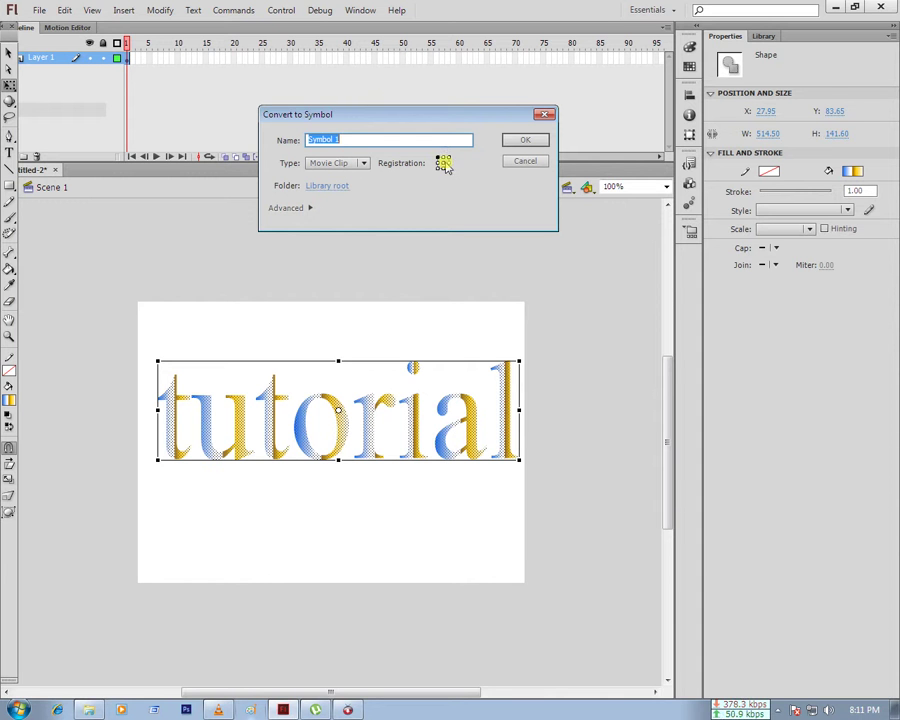
{"action": "left_click", "coordinate": [445, 166]}
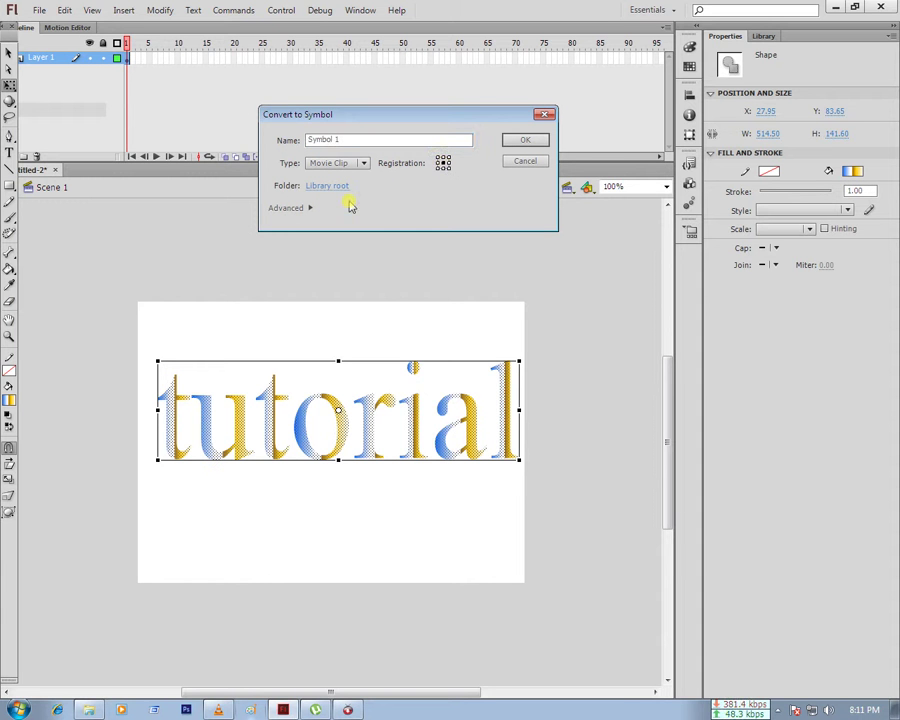
{"action": "left_click", "coordinate": [524, 144]}
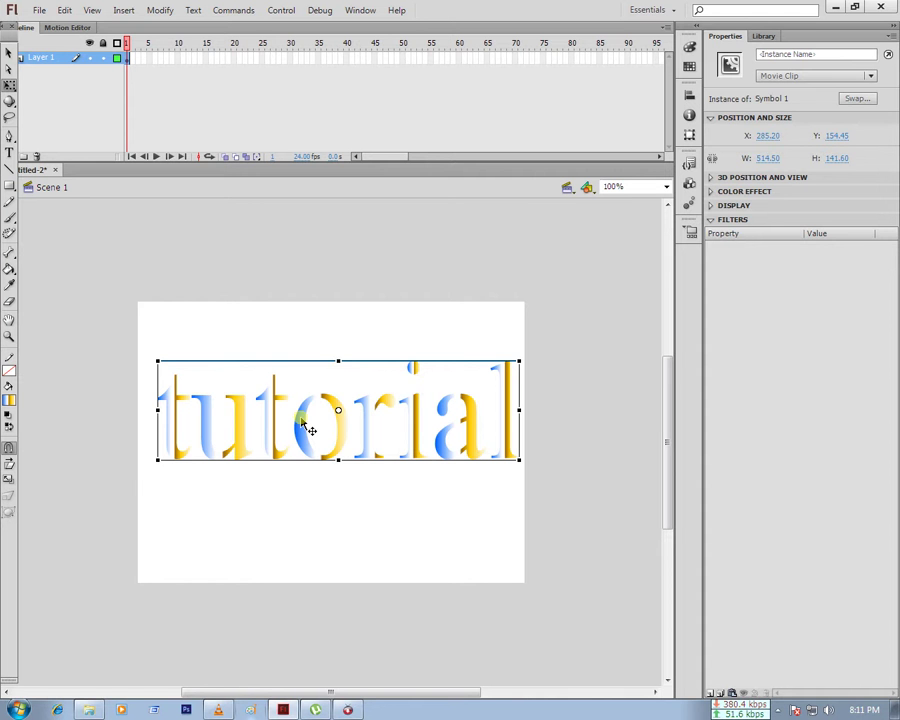
{"action": "double_click", "coordinate": [310, 430]}
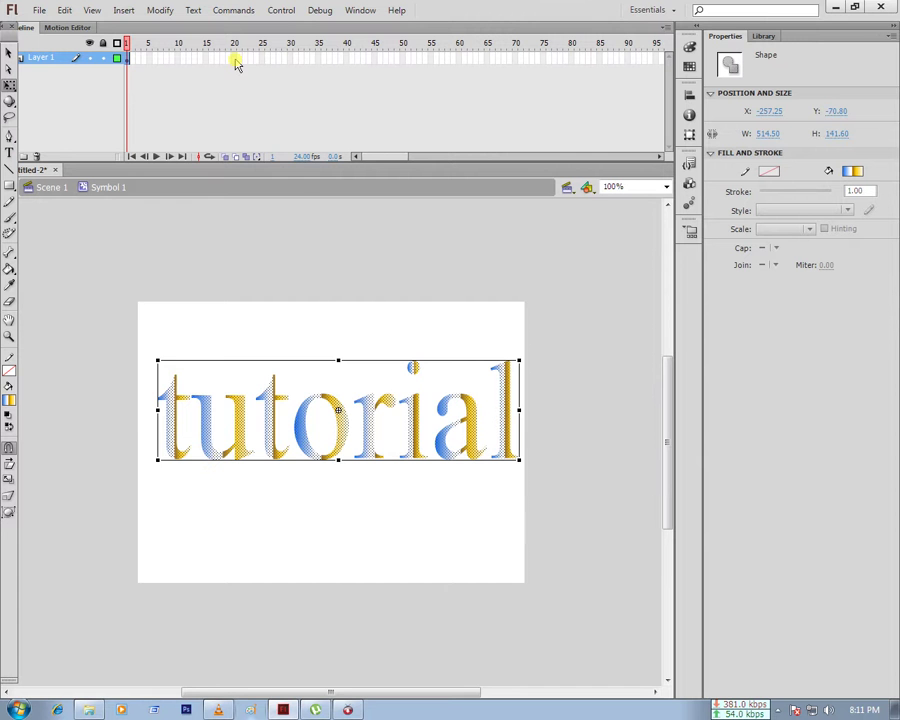
Create a classic tween from frame 1, keyframe frame 40, and shrink the text there.
{"action": "right_click", "coordinate": [126, 58]}
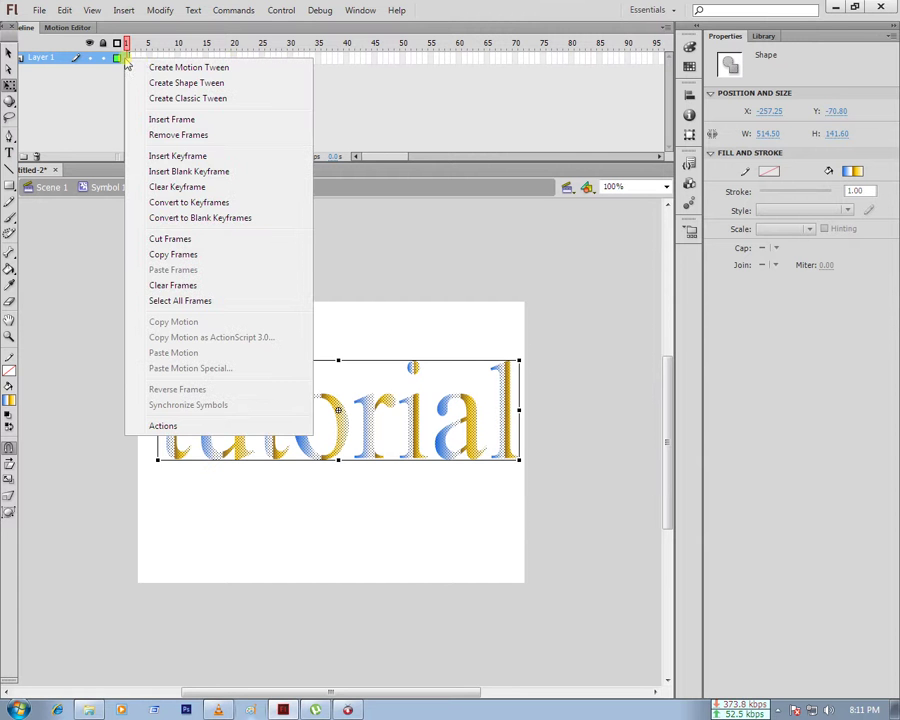
{"action": "left_click", "coordinate": [177, 99]}
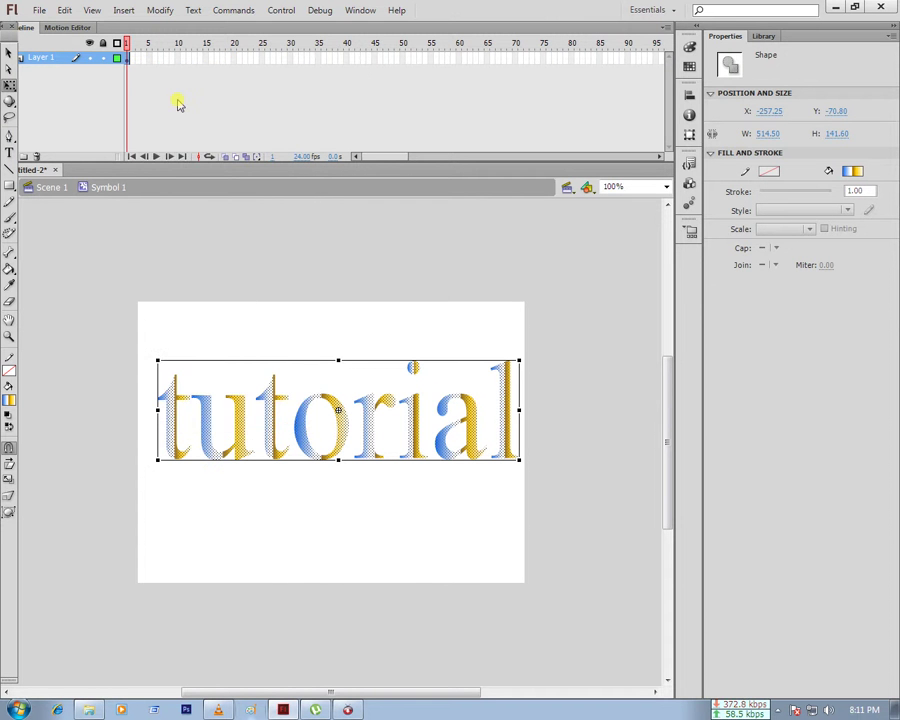
{"action": "left_click", "coordinate": [347, 59]}
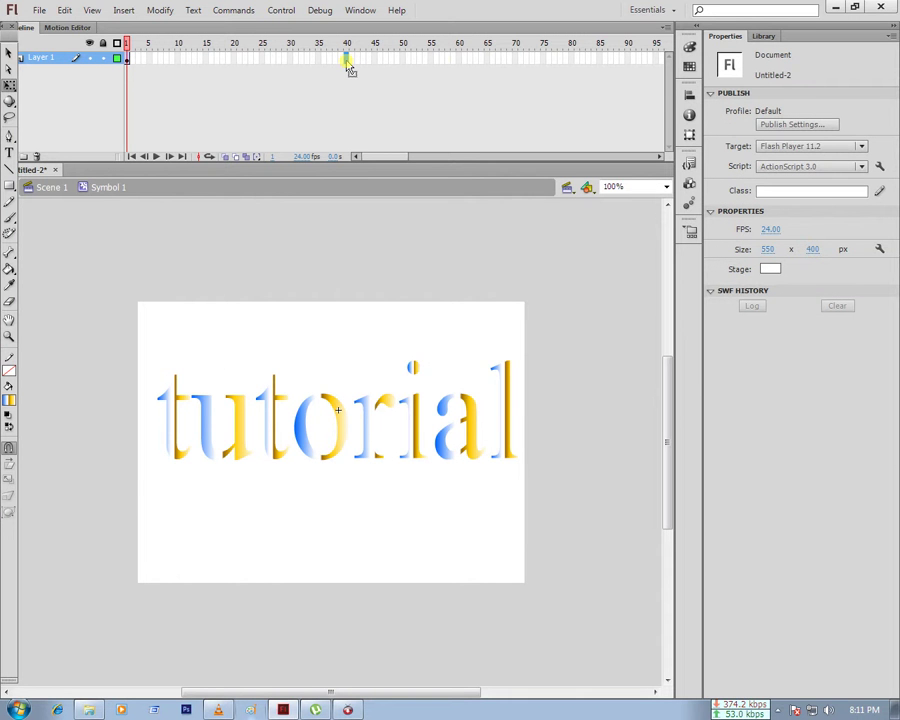
{"action": "right_click", "coordinate": [346, 61]}
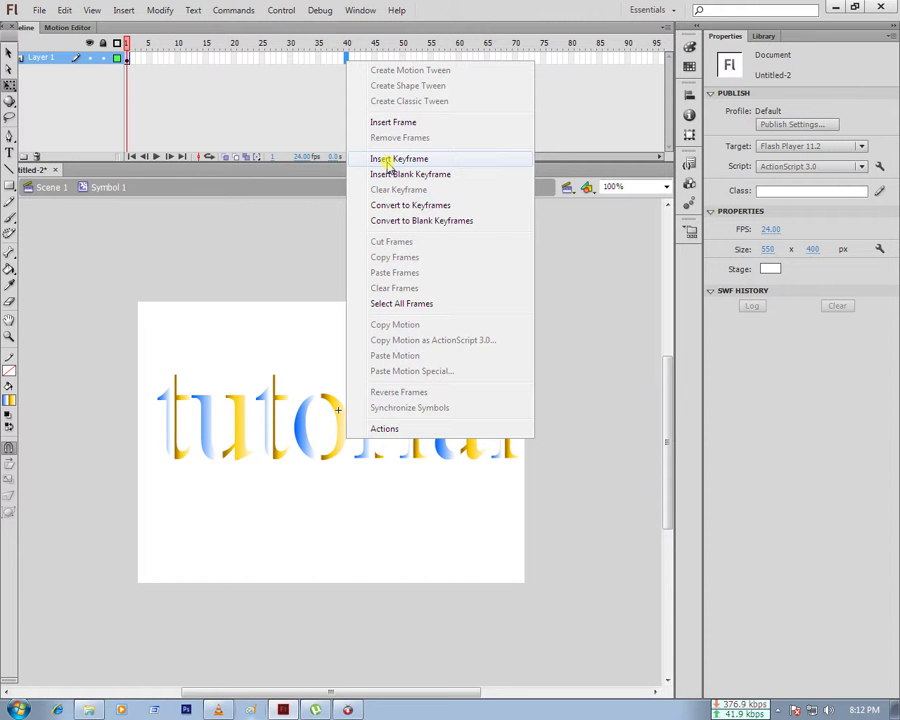
{"action": "left_click", "coordinate": [388, 163]}
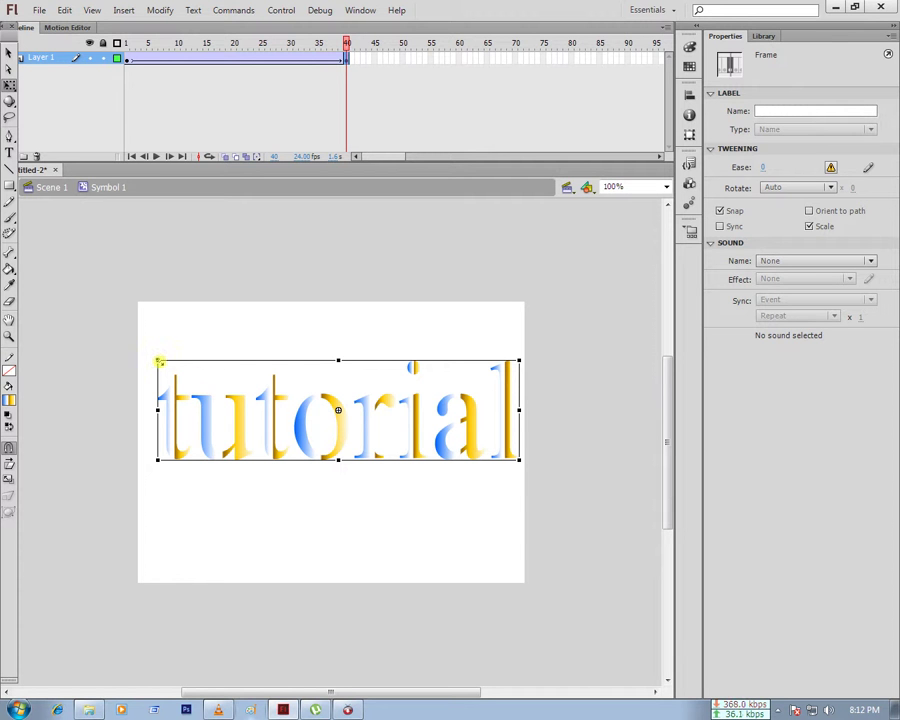
{"action": "mouse_move", "coordinate": [158, 361]}
{"action": "left_mouse_down"}
{"action": "mouse_move", "coordinate": [240, 403]}
{"action": "mouse_move", "coordinate": [288, 394]}
{"action": "left_mouse_up"}
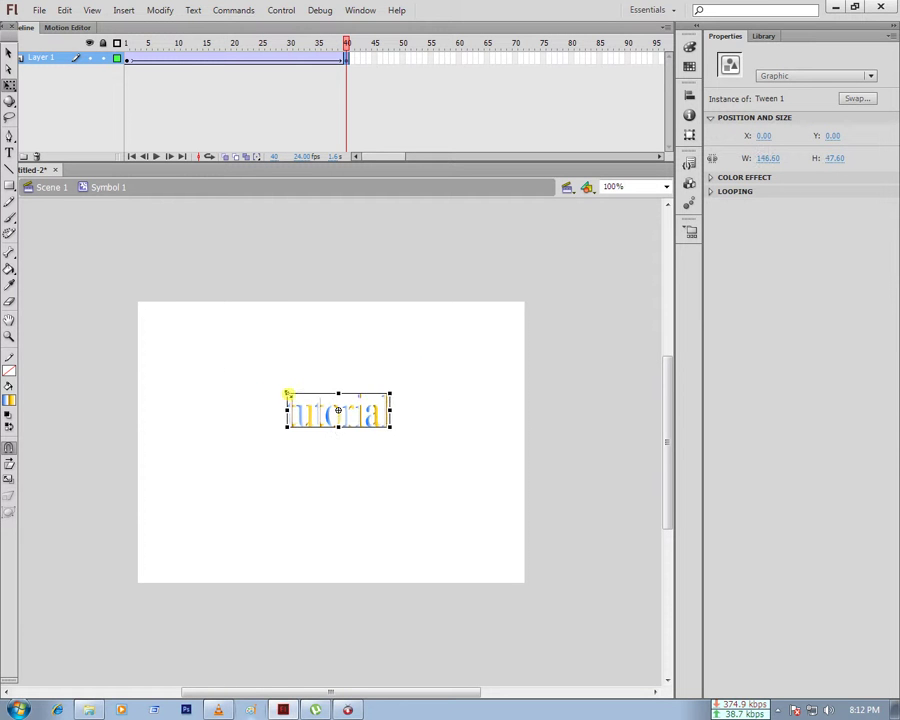
{"action": "left_click", "coordinate": [444, 70]}
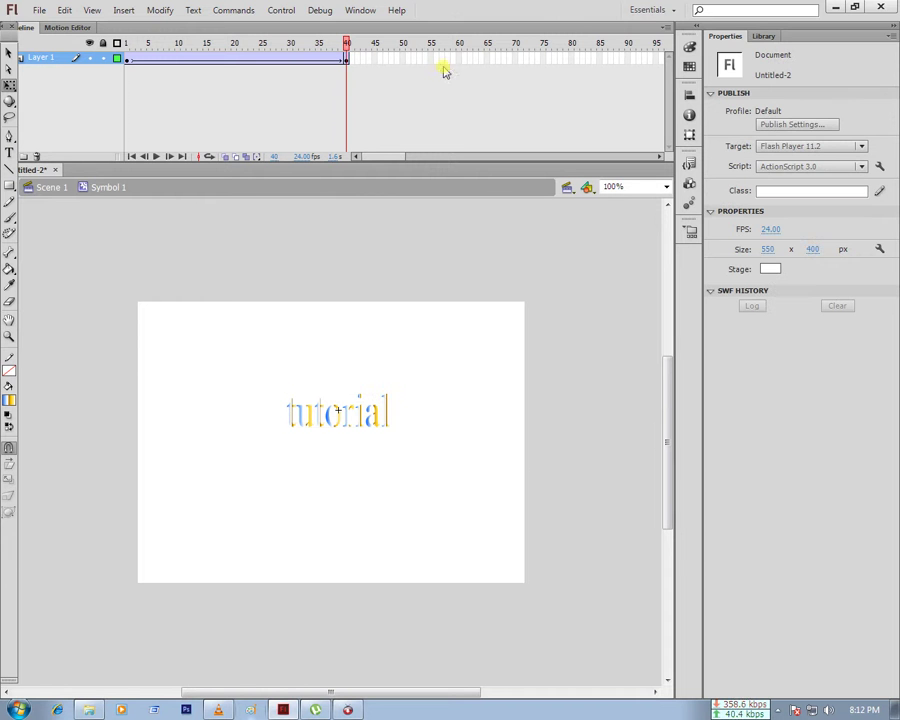
Keyframe frame 81 with the text enlarged back to full size, then scrub the tween.
{"action": "left_click", "coordinate": [576, 57]}
{"action": "left_click", "coordinate": [576, 58]}
{"action": "right_click", "coordinate": [577, 60]}
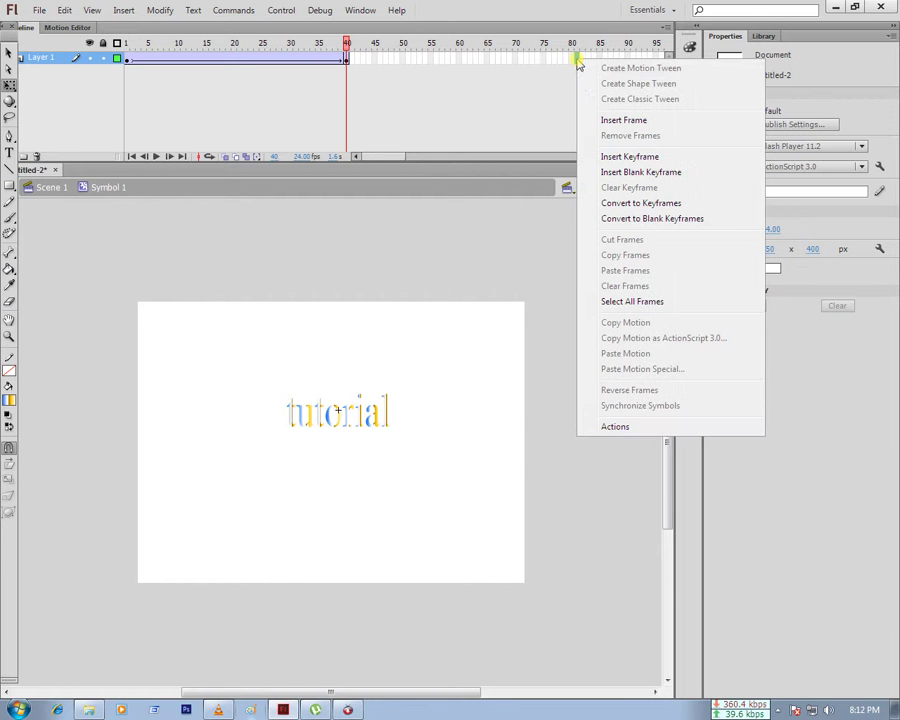
{"action": "left_click", "coordinate": [632, 157]}
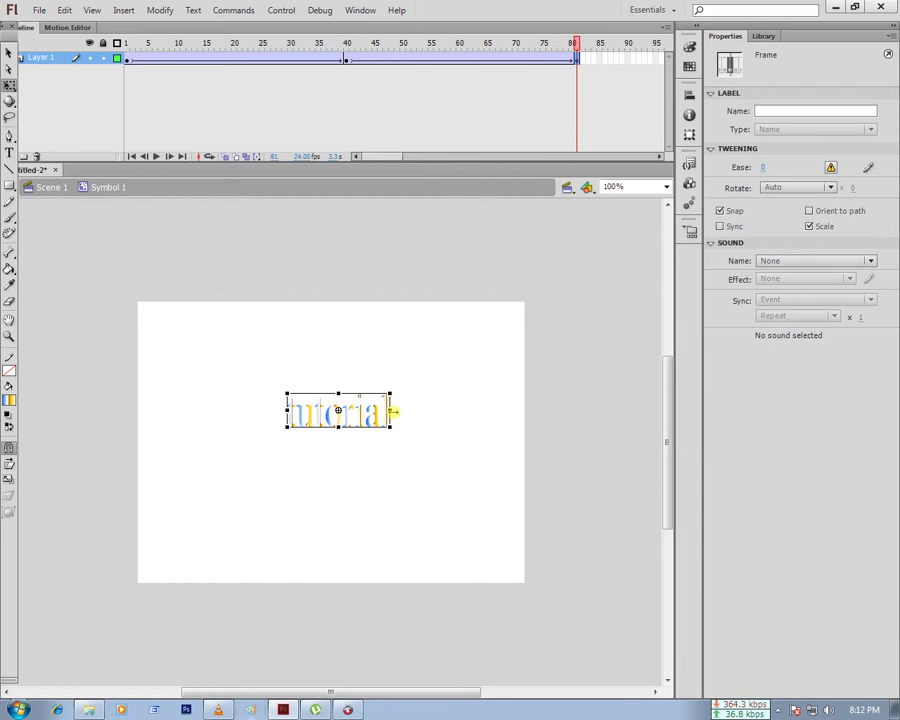
{"action": "mouse_move", "coordinate": [391, 425]}
{"action": "left_mouse_down"}
{"action": "mouse_move", "coordinate": [441, 478]}
{"action": "mouse_move", "coordinate": [562, 564]}
{"action": "mouse_move", "coordinate": [522, 491]}
{"action": "left_mouse_up"}
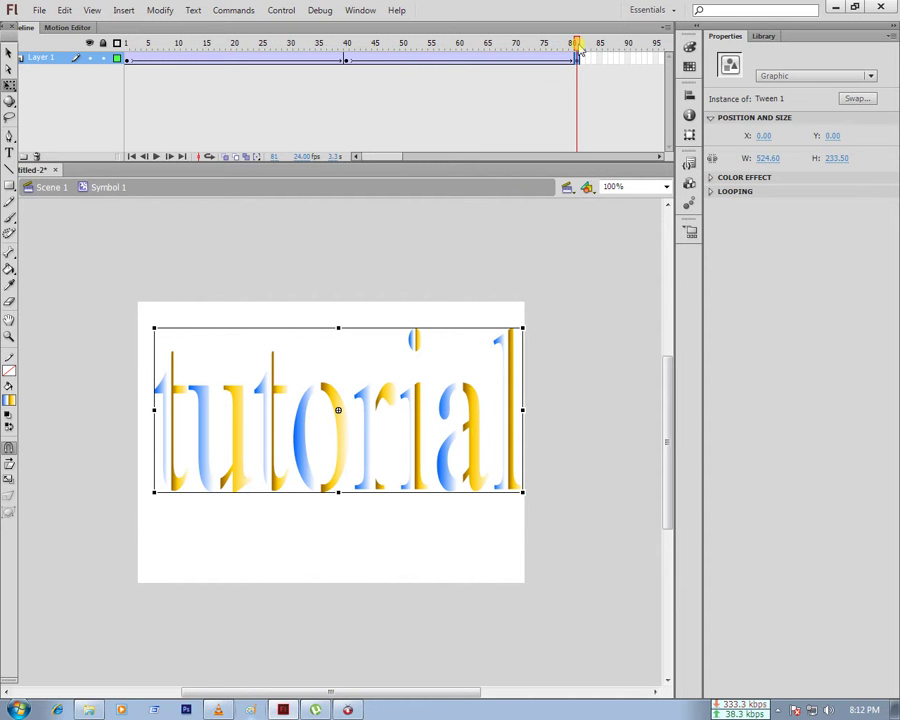
{"action": "mouse_move", "coordinate": [578, 48]}
{"action": "left_mouse_down"}
{"action": "mouse_move", "coordinate": [119, 77]}
{"action": "mouse_move", "coordinate": [521, 99]}
{"action": "left_mouse_up"}
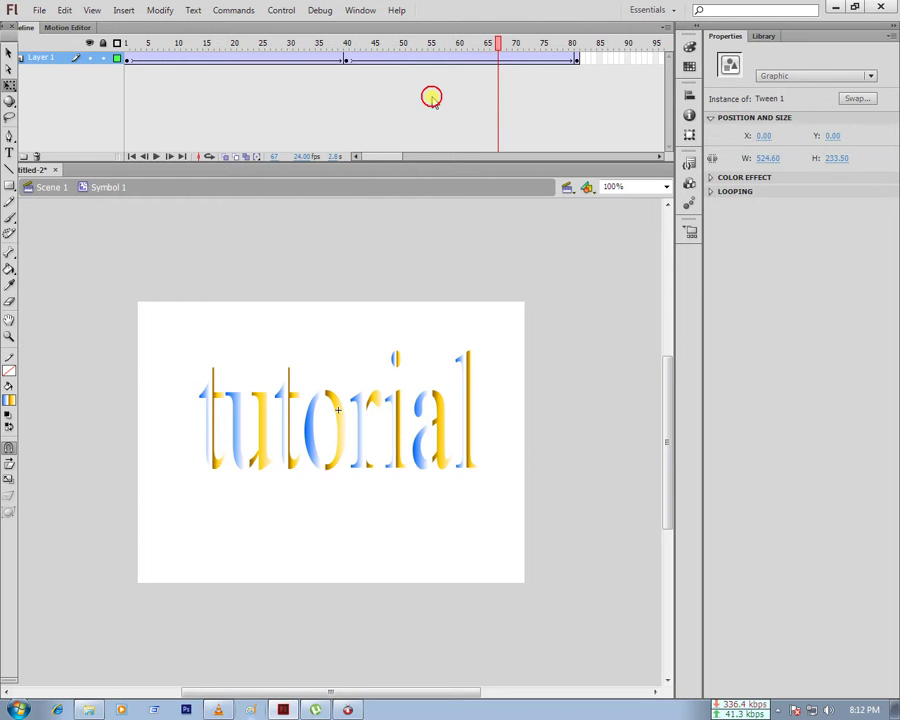
{"action": "left_click_drag", "start_coordinate": [431, 97], "coordinate": [121, 96]}
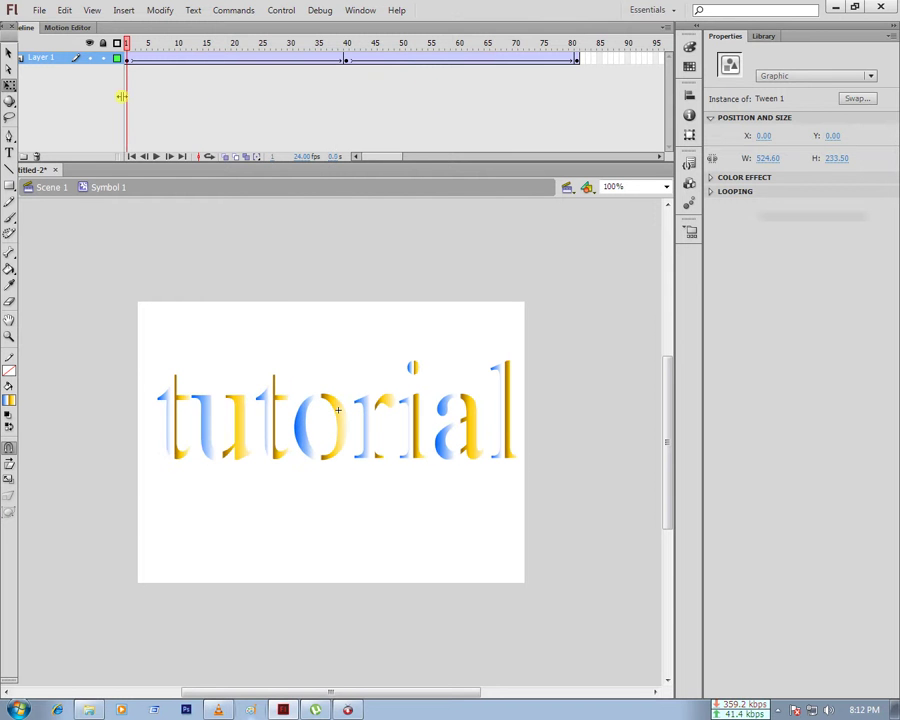
Test the movie with Ctrl+Enter and maximize the Flash Player window.
{"action": "left_click", "coordinate": [121, 96]}
{"action": "key", "text": "ctrl+Return"}
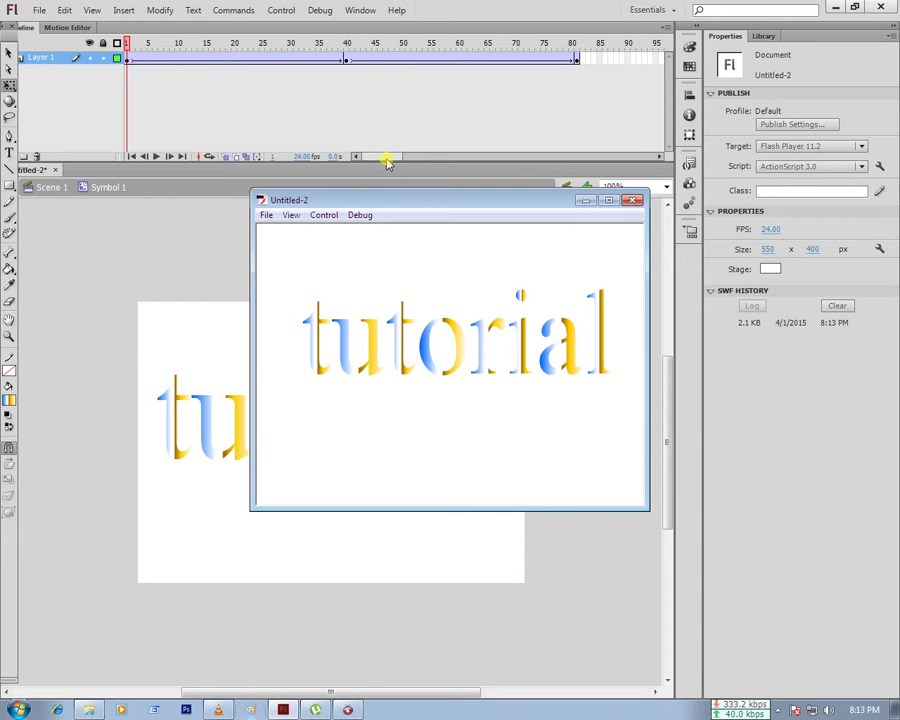
{"action": "left_click", "coordinate": [612, 200]}
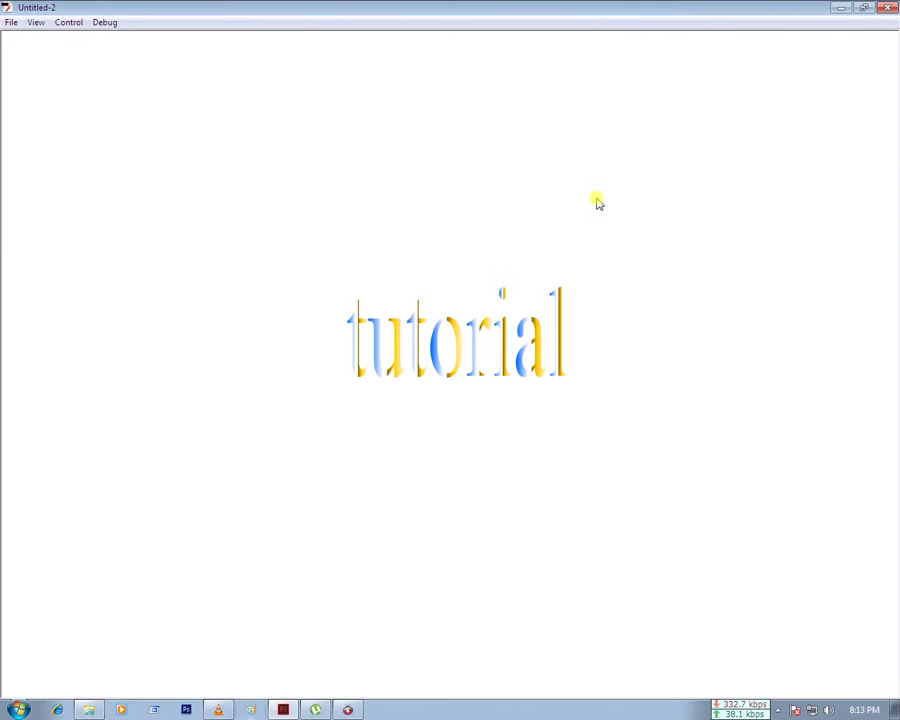